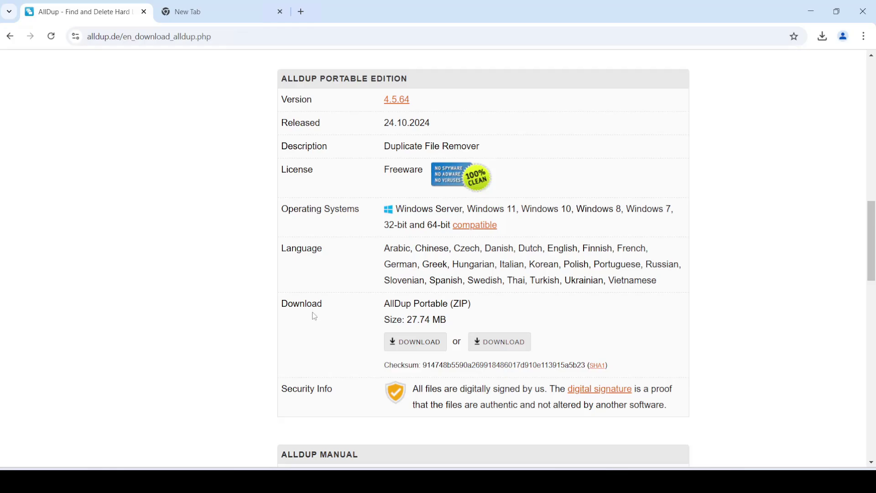
In the sports_car folder, step through the copies of the R35 GTR 08 and racing-66 pictures
{"action": "key", "text": "alt+Tab"}
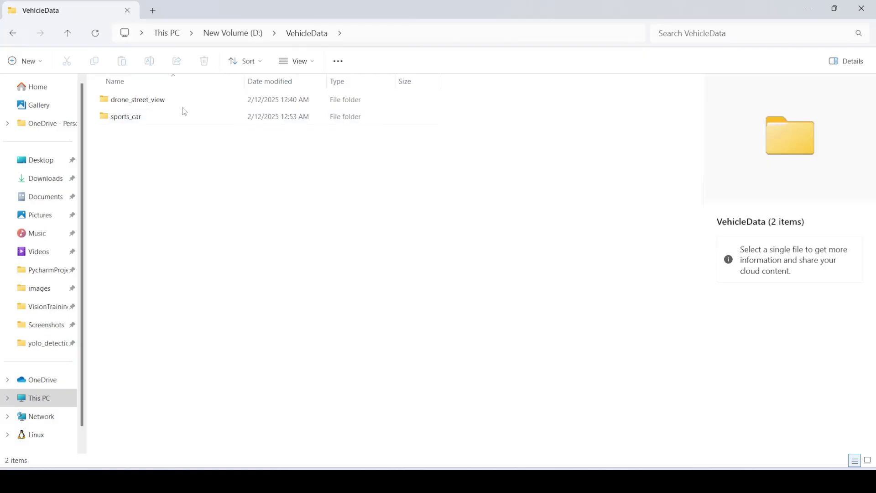
{"action": "double_click", "coordinate": [130, 117]}
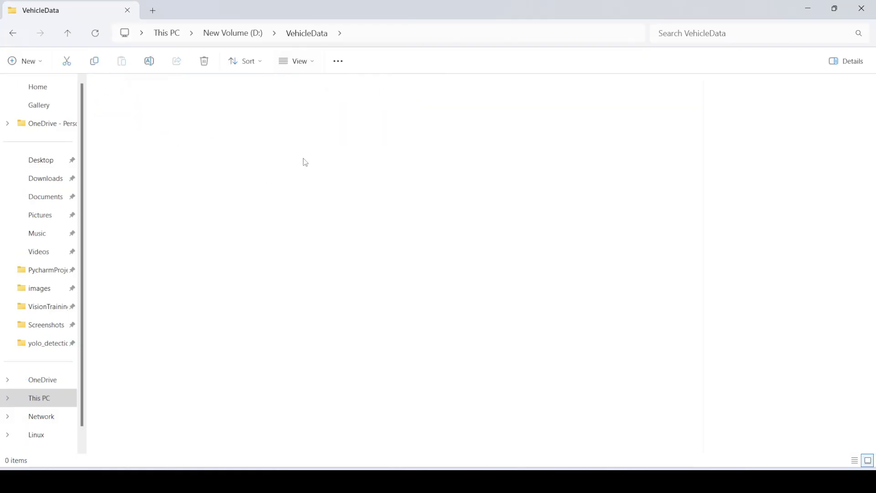
{"action": "left_click", "coordinate": [220, 144]}
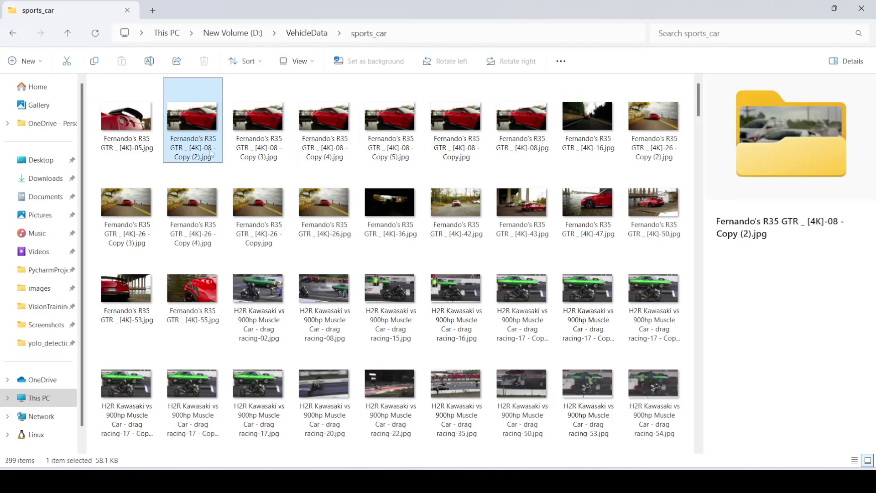
{"action": "key", "text": "Right"}
{"action": "key", "text": "Right"}
{"action": "key", "text": "Right"}
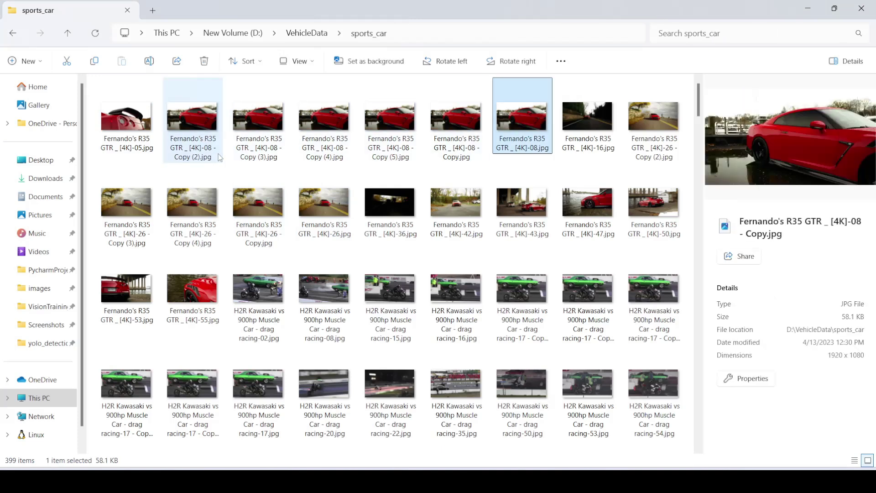
{"action": "scroll", "coordinate": [269, 386], "scroll_direction": "down", "scroll_amount": 3}
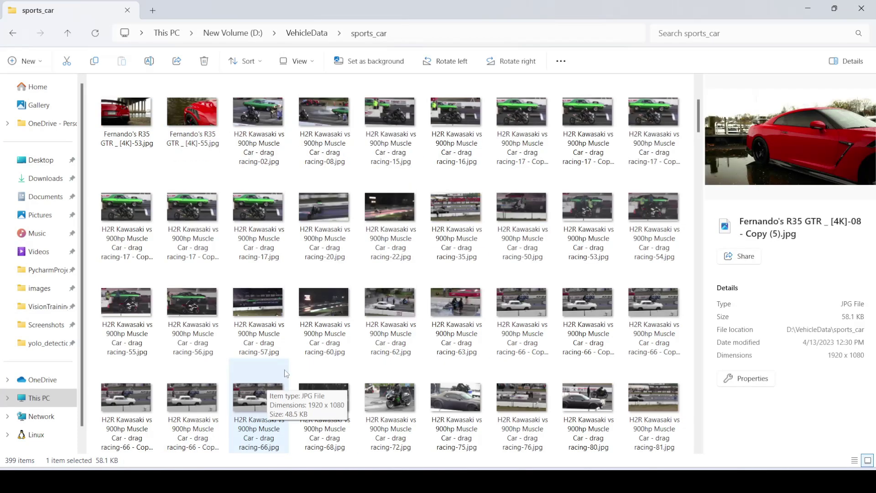
{"action": "left_click", "coordinate": [589, 311]}
{"action": "key", "text": "Right"}
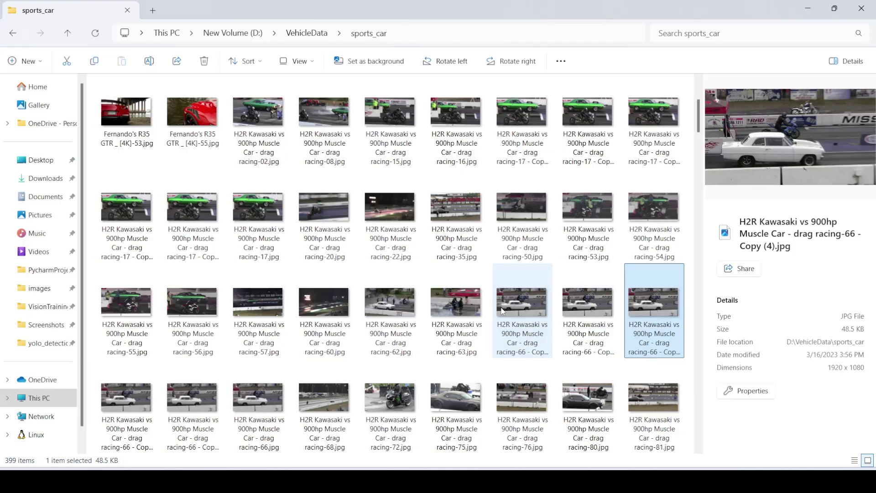
{"action": "key", "text": "Right"}
{"action": "key", "text": "Right"}
{"action": "key", "text": "Right"}
{"action": "key", "text": "Left"}
{"action": "key", "text": "Left"}
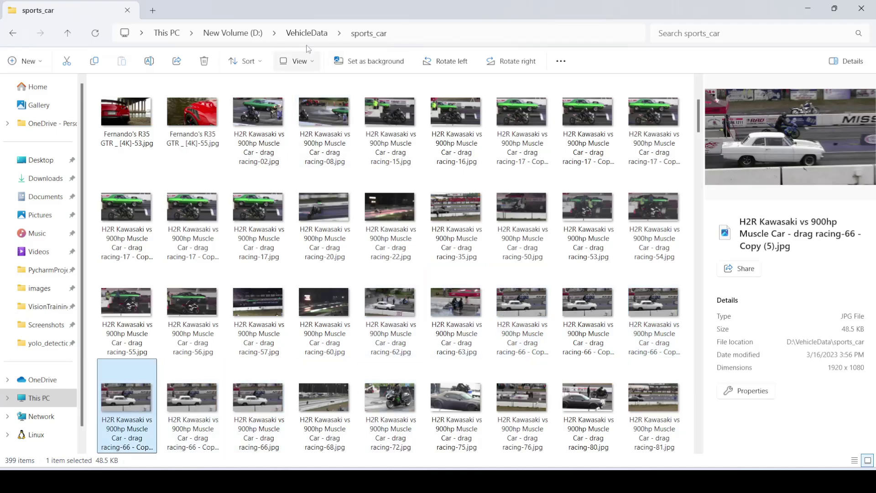
Open drone_street_view and compare the 30fps-03 frame with its near-identical neighbours
{"action": "left_click", "coordinate": [306, 33]}
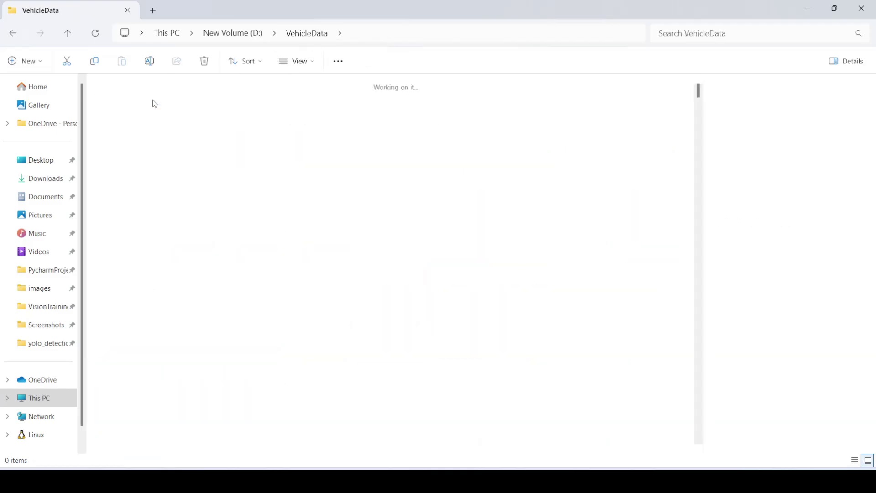
{"action": "double_click", "coordinate": [191, 121]}
{"action": "left_click", "coordinate": [272, 201]}
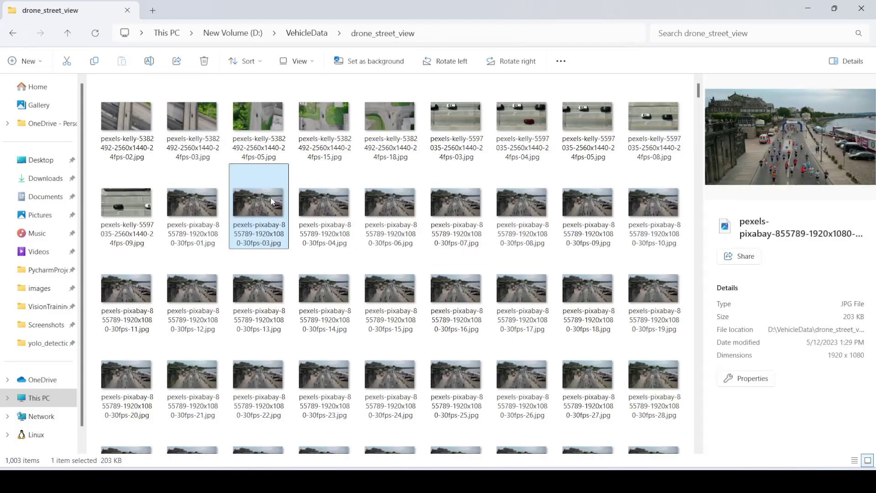
{"action": "key", "text": "Right"}
{"action": "key", "text": "Right"}
{"action": "key", "text": "Left"}
{"action": "key", "text": "Left"}
{"action": "key", "text": "Right"}
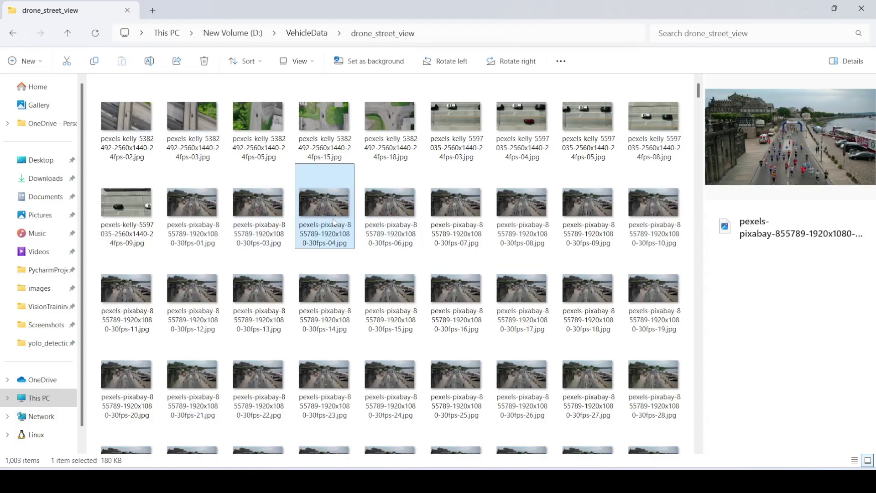
Move across the 30fps-14, 30fps-12, 30fps-16, 30fps-07 and 30fps-06 street frames to compare them
{"action": "key", "text": "Down"}
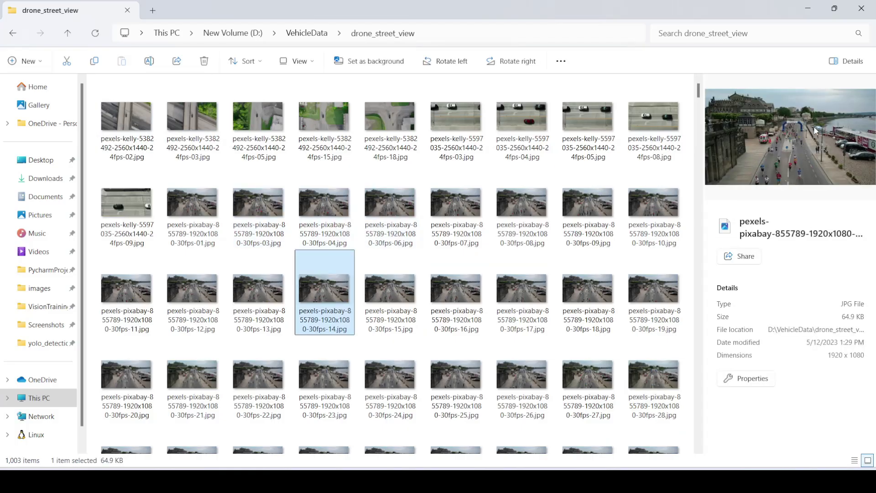
{"action": "key", "text": "Right"}
{"action": "key", "text": "Right"}
{"action": "key", "text": "Right"}
{"action": "key", "text": "Right"}
{"action": "key", "text": "Down"}
{"action": "key", "text": "Right"}
{"action": "key", "text": "Left"}
{"action": "key", "text": "Left"}
{"action": "key", "text": "Left"}
{"action": "key", "text": "Left"}
{"action": "key", "text": "Left"}
{"action": "key", "text": "Left"}
{"action": "key", "text": "Left"}
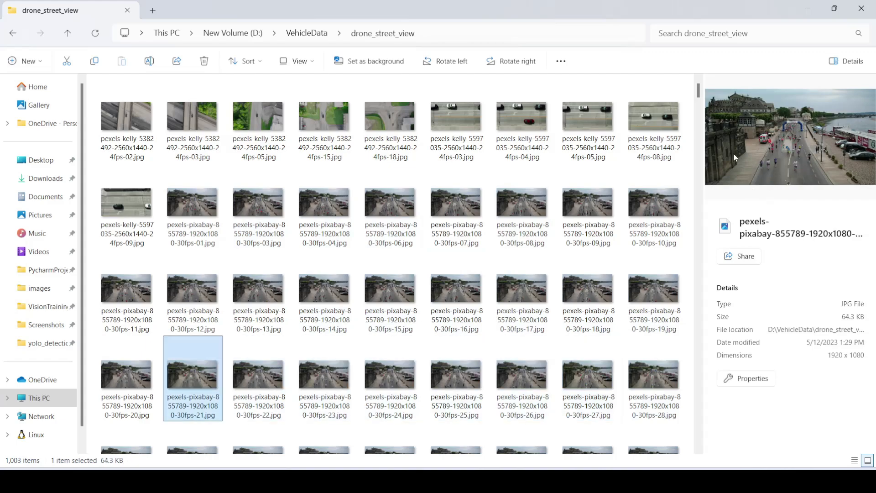
{"action": "key", "text": "Up"}
{"action": "key", "text": "Right"}
{"action": "key", "text": "Right"}
{"action": "key", "text": "Right"}
{"action": "key", "text": "Right"}
{"action": "key", "text": "Up"}
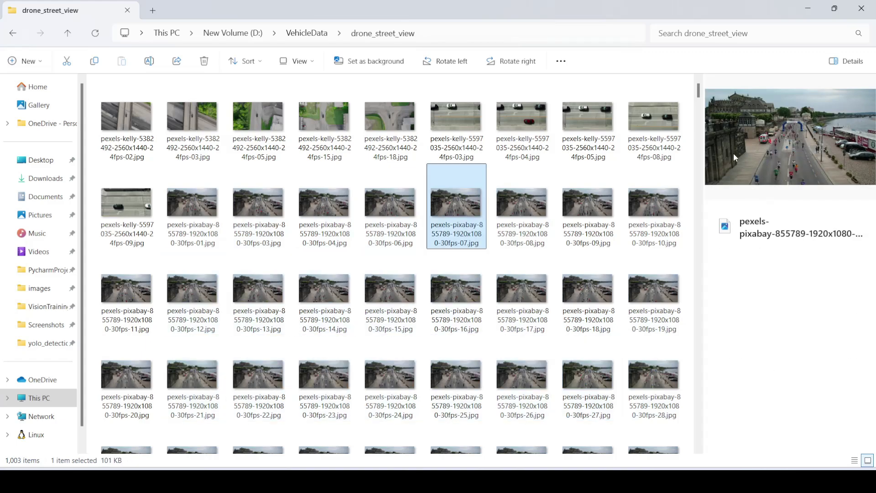
{"action": "key", "text": "Left"}
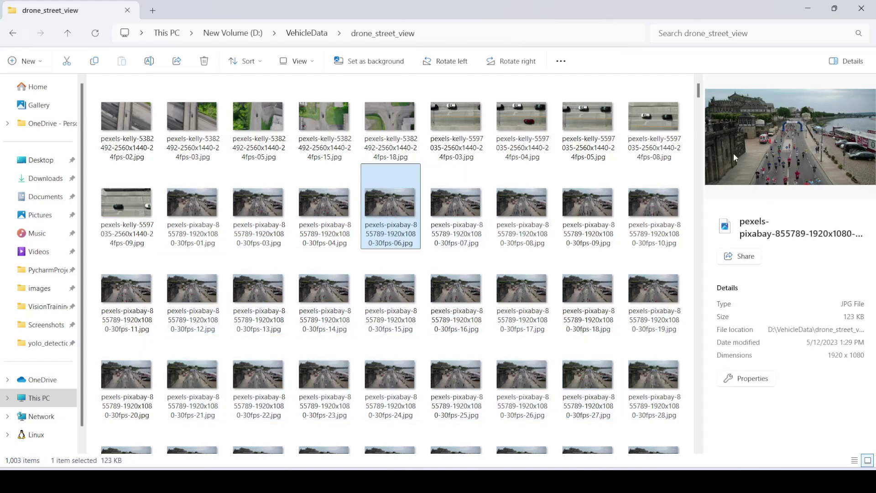
Go back to VehicleData and minimize the browser showing the AllDup download page
{"action": "left_click", "coordinate": [317, 34]}
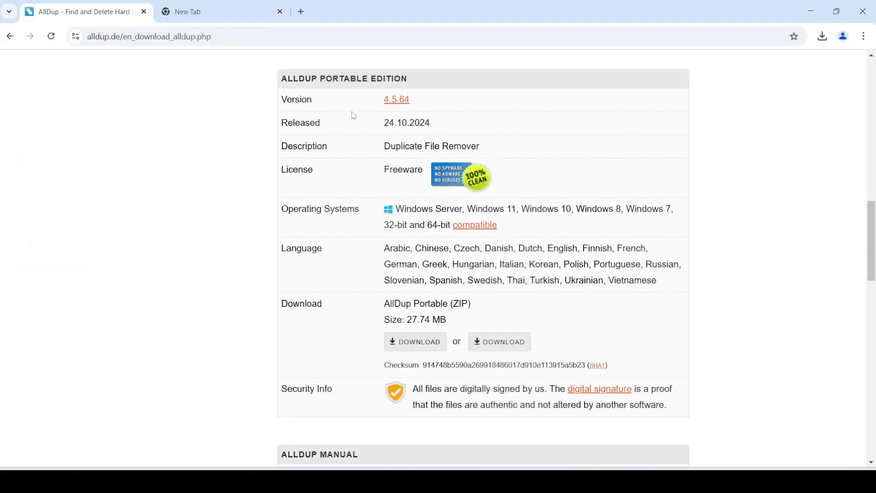
{"action": "scroll", "coordinate": [310, 200], "scroll_direction": "up", "scroll_amount": 7}
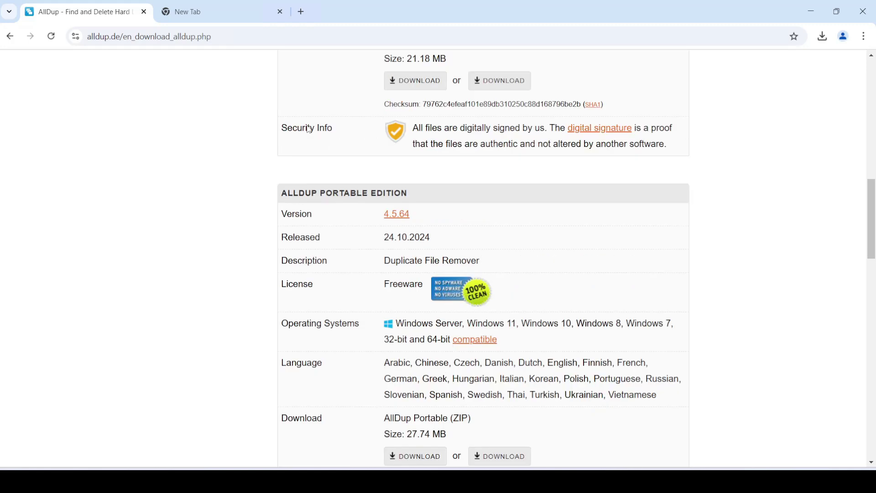
{"action": "scroll", "coordinate": [311, 200], "scroll_direction": "up", "scroll_amount": 8}
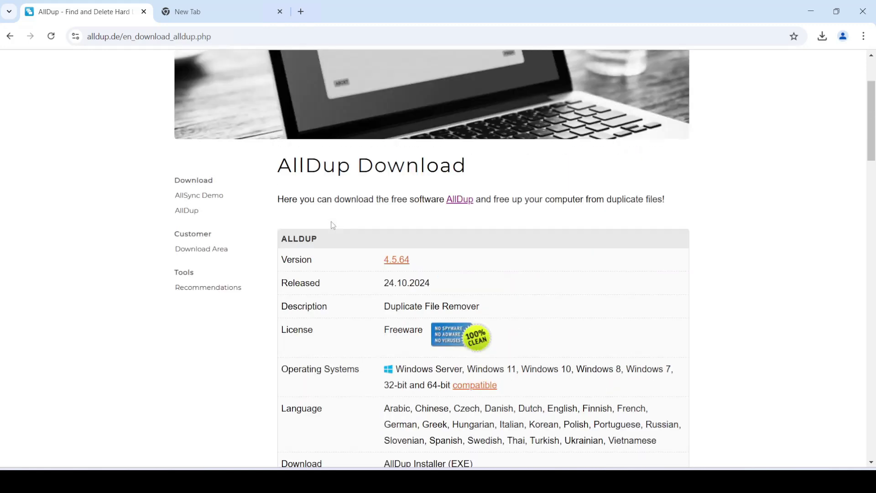
{"action": "left_click", "coordinate": [138, 36]}
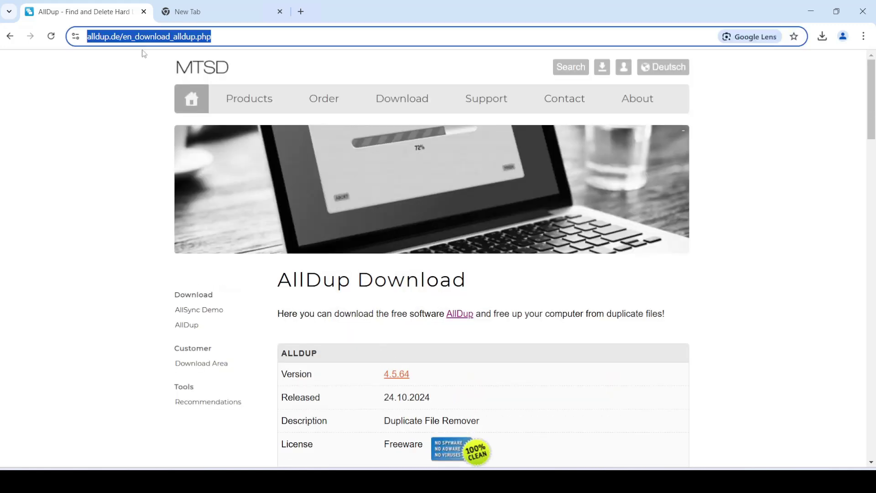
{"action": "left_click", "coordinate": [817, 9]}
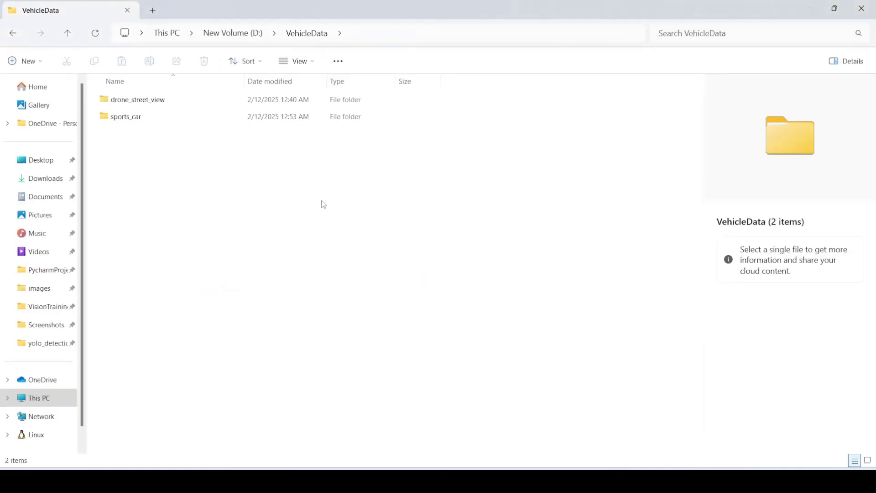
Launch AllDupPortable.exe from the AllDupPortable folder on drive D
{"action": "left_click", "coordinate": [228, 42]}
{"action": "double_click", "coordinate": [133, 99]}
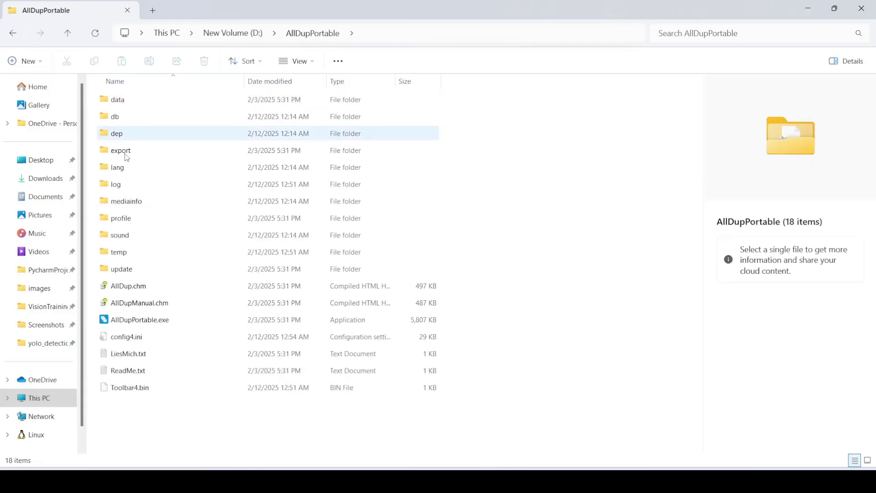
{"action": "double_click", "coordinate": [107, 321]}
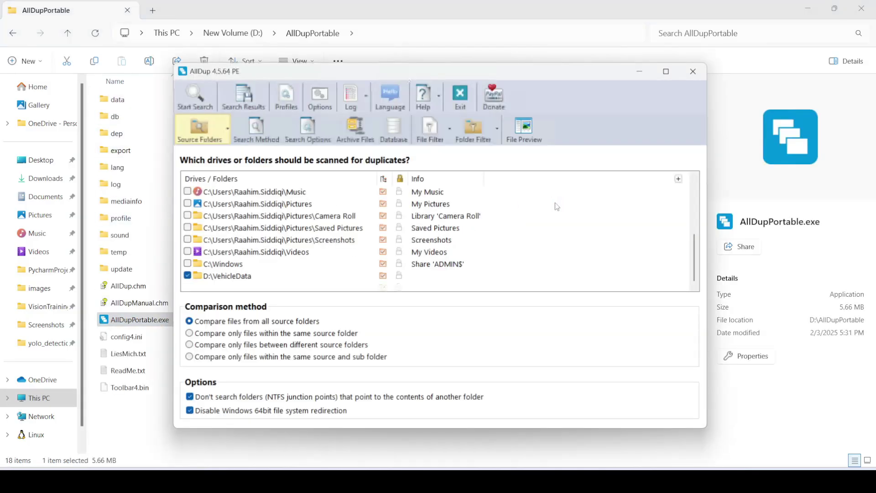
Untick and re-tick D:\VehicleData, leaving it the only checked source folder
{"action": "left_click", "coordinate": [187, 276]}
{"action": "left_click", "coordinate": [229, 276]}
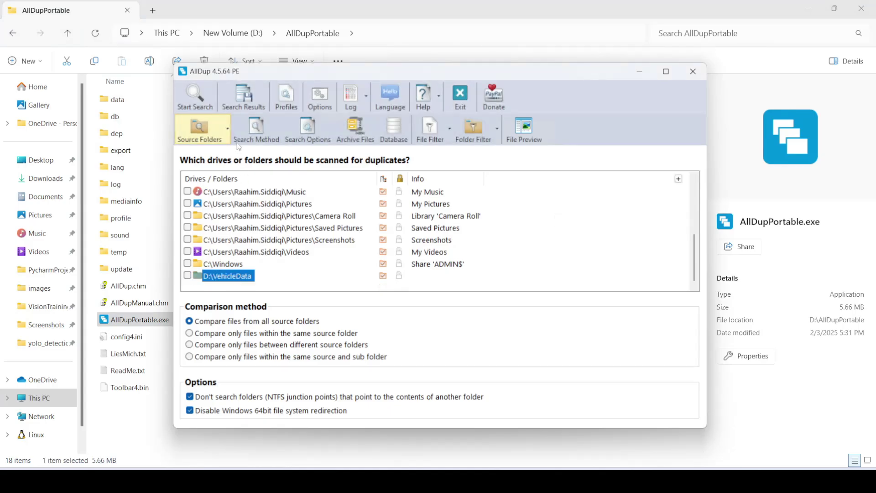
{"action": "left_click", "coordinate": [227, 132]}
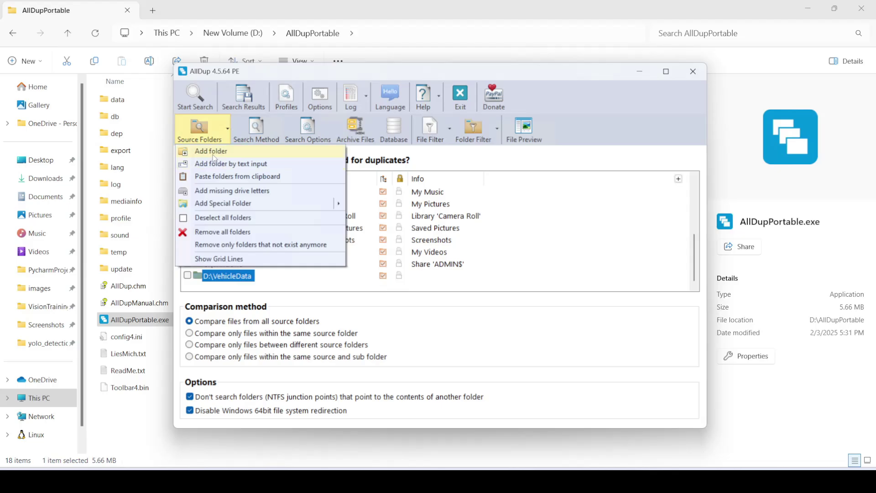
{"action": "left_click", "coordinate": [264, 291]}
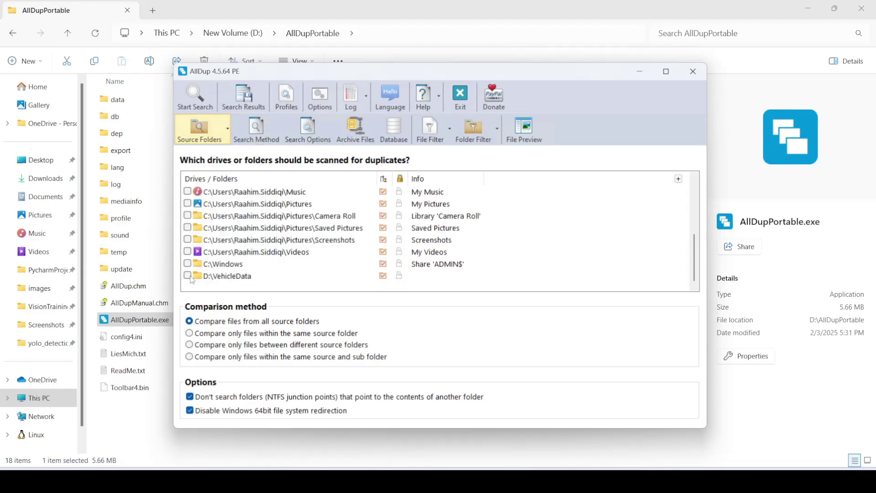
{"action": "left_click", "coordinate": [188, 275]}
{"action": "left_click", "coordinate": [228, 276]}
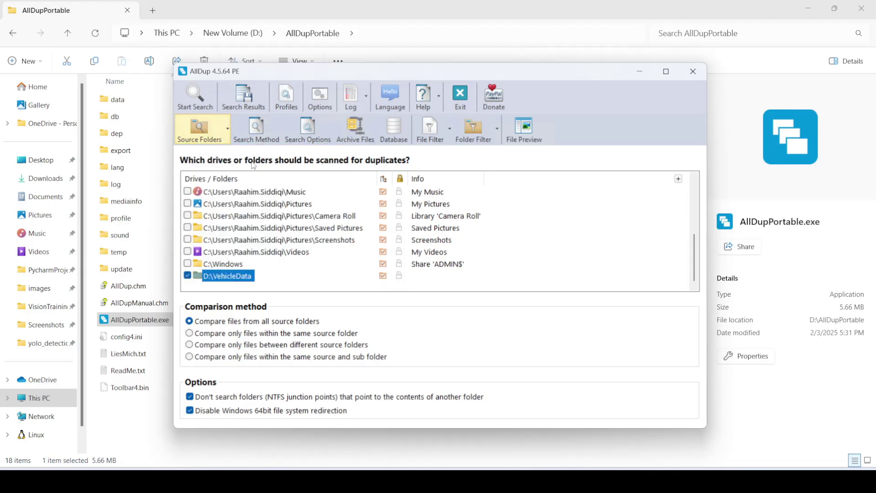
Try the file-properties and similar-file-names search methods and edit their Match value
{"action": "left_click", "coordinate": [256, 136]}
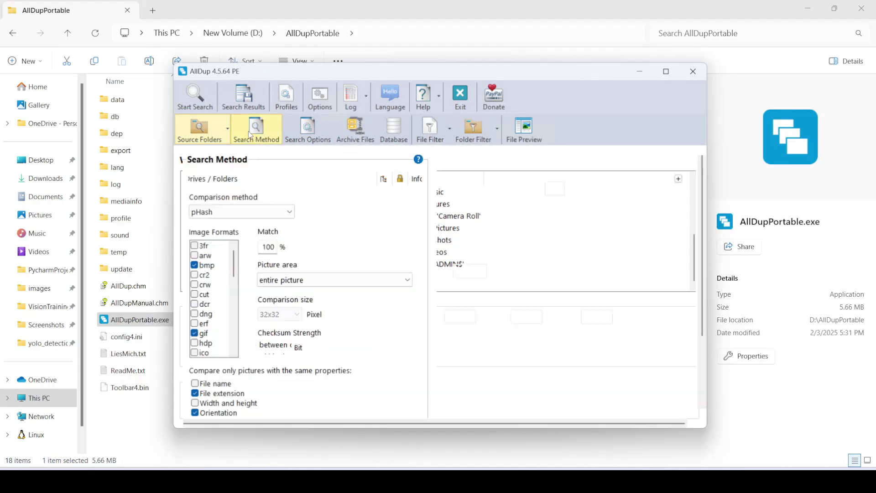
{"action": "left_click", "coordinate": [260, 182]}
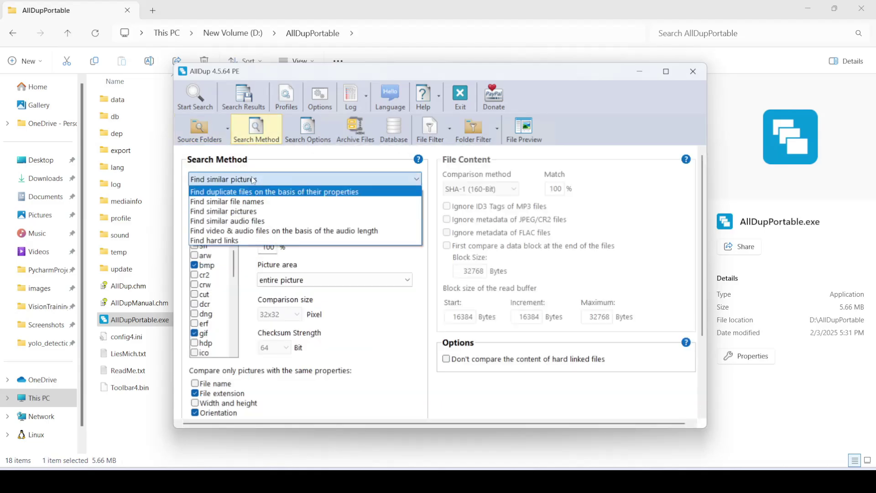
{"action": "key", "text": "Up"}
{"action": "left_click", "coordinate": [282, 191]}
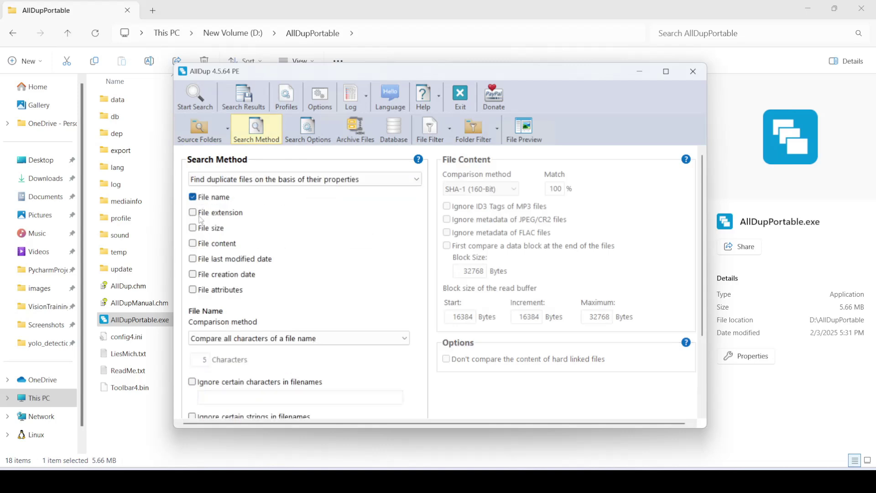
{"action": "left_click", "coordinate": [337, 183]}
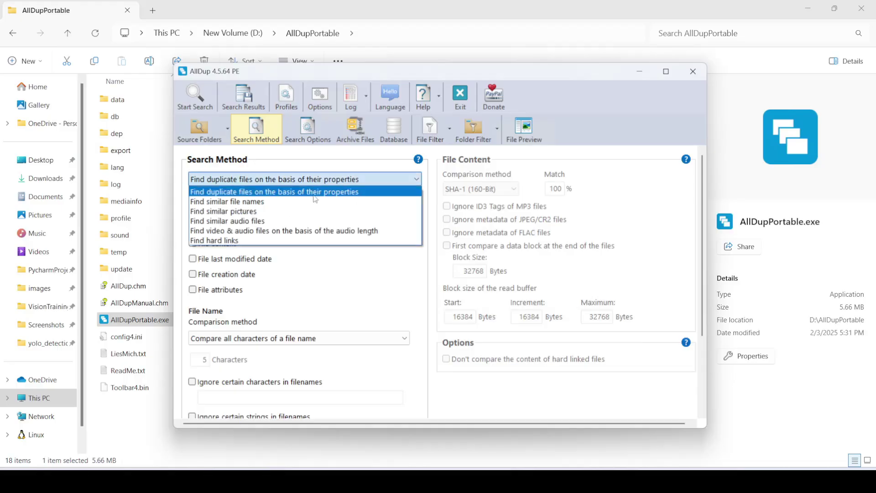
{"action": "left_click", "coordinate": [271, 202]}
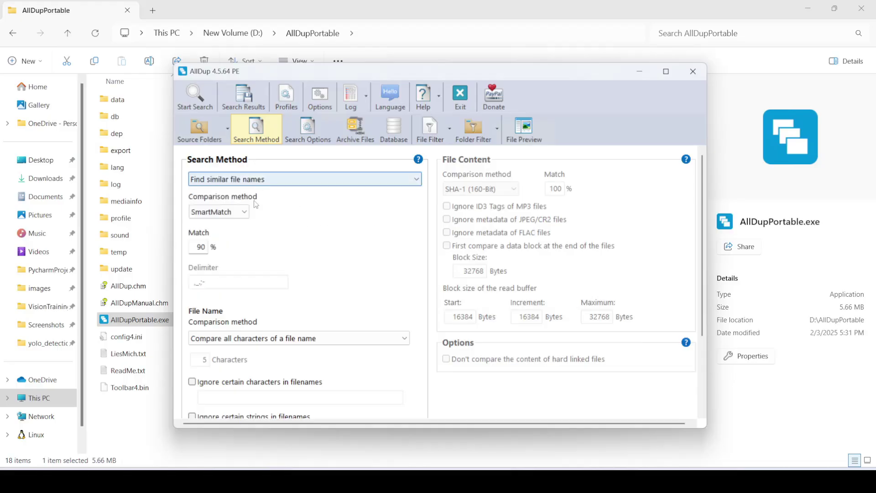
{"action": "left_click", "coordinate": [198, 247]}
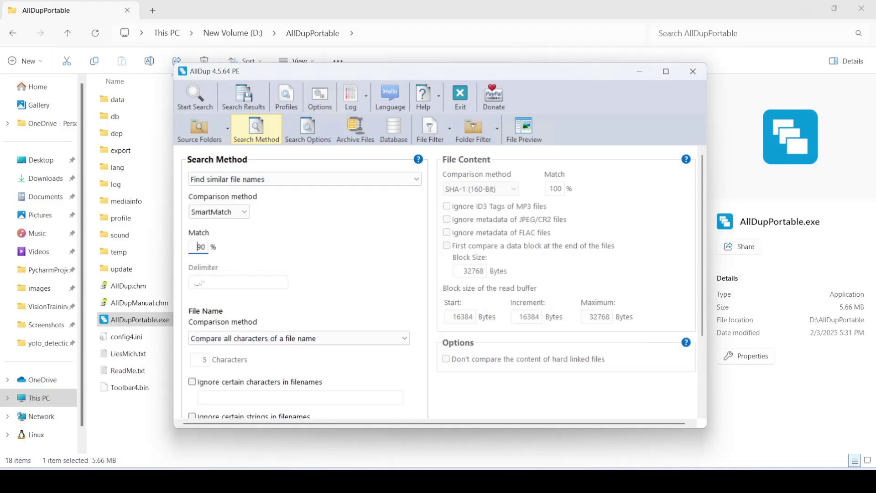
{"action": "double_click", "coordinate": [199, 246]}
{"action": "type", "text": "8"}
{"action": "key", "text": "BackSpace"}
{"action": "key", "text": "BackSpace"}
Choose 'Find similar pictures', change Match from 100 to 90, and keep pHash comparison
{"action": "left_click", "coordinate": [255, 179]}
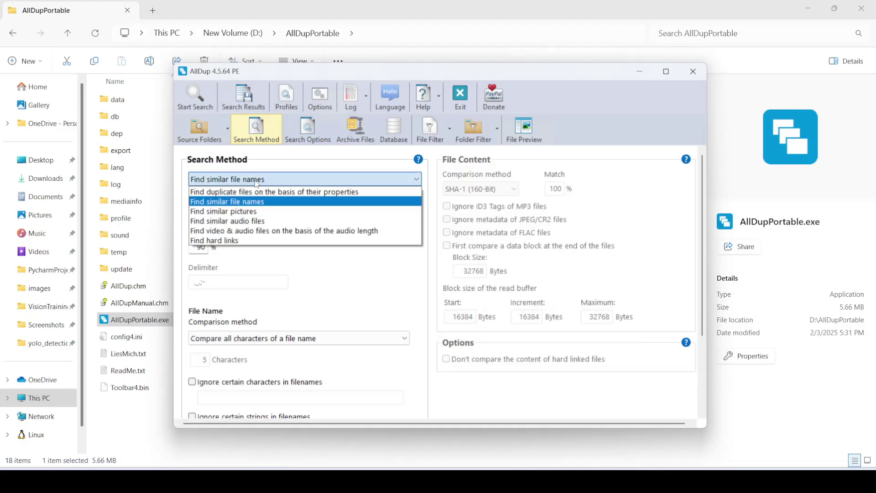
{"action": "left_click", "coordinate": [245, 211]}
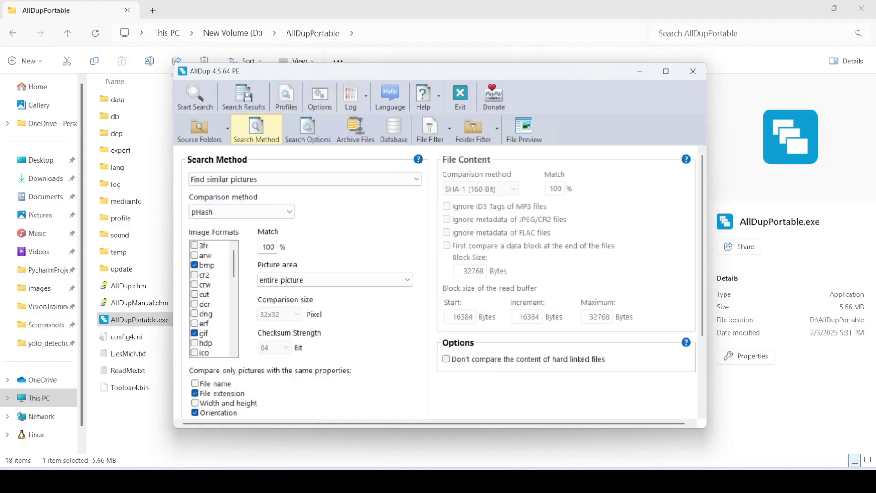
{"action": "left_click_drag", "start_coordinate": [262, 247], "coordinate": [297, 251]}
{"action": "type", "text": "90"}
{"action": "left_click_drag", "start_coordinate": [266, 246], "coordinate": [274, 246]}
{"action": "left_click", "coordinate": [277, 211]}
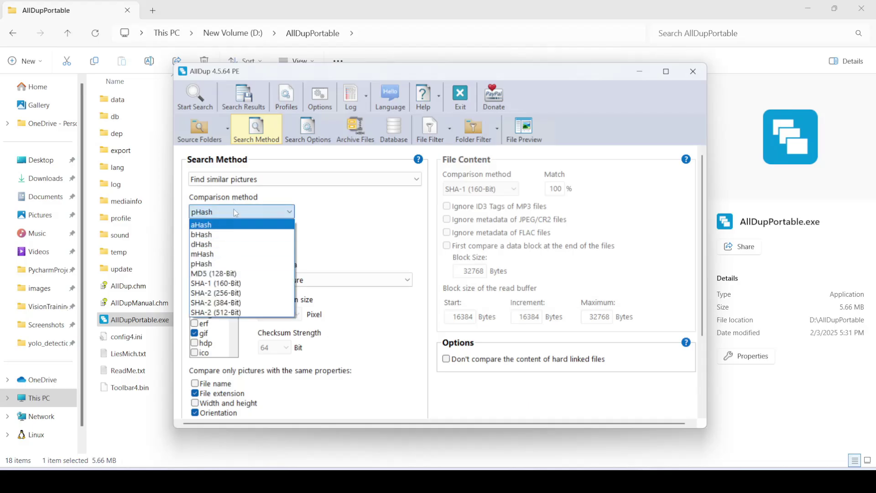
{"action": "left_click", "coordinate": [208, 268]}
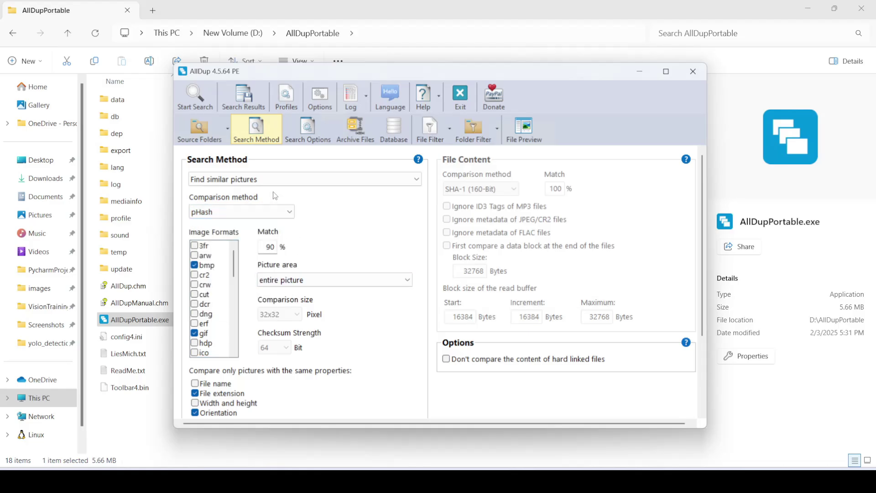
{"action": "left_click", "coordinate": [287, 217]}
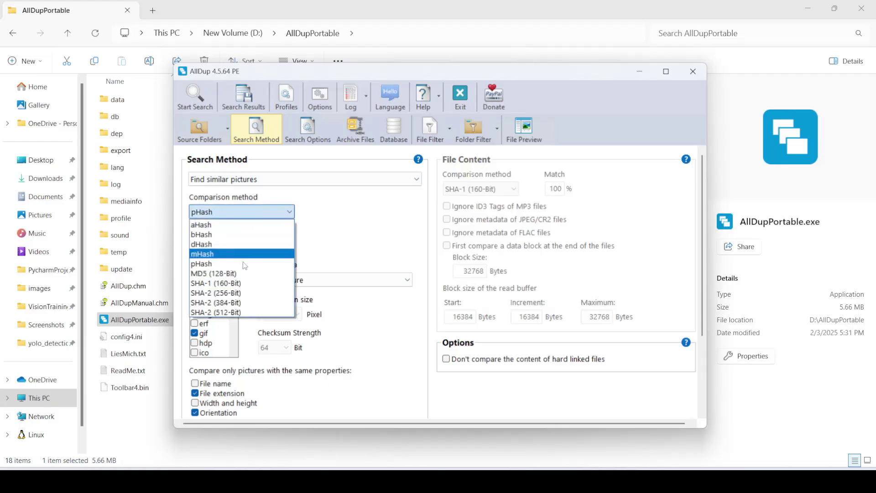
{"action": "left_click", "coordinate": [321, 235]}
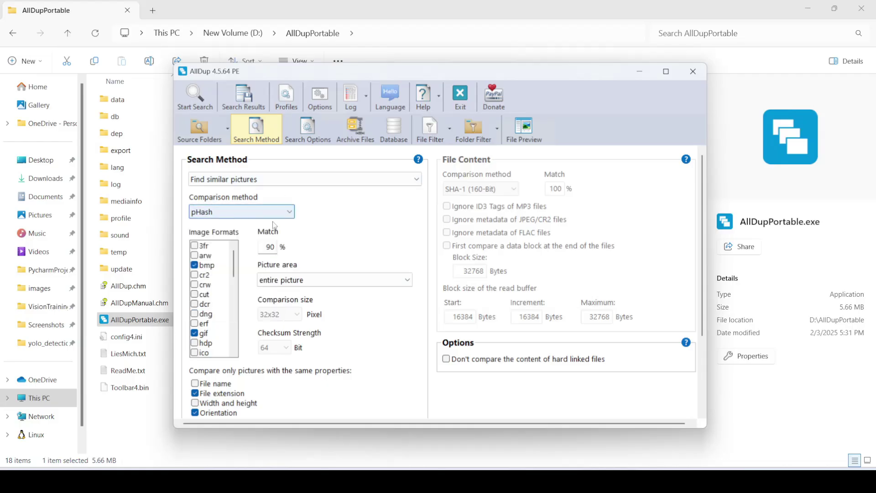
Switch the search method to similar audio files and view its 30-second and 70% settings
{"action": "left_click", "coordinate": [274, 180]}
{"action": "left_click", "coordinate": [252, 222]}
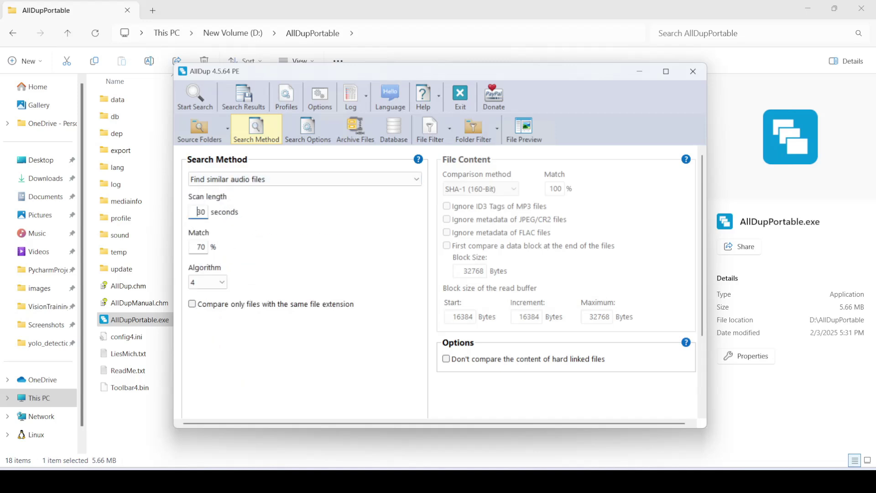
{"action": "double_click", "coordinate": [199, 212]}
{"action": "double_click", "coordinate": [200, 247]}
Return the search method to 'Find similar pictures' and show the Source Folders page
{"action": "left_click", "coordinate": [249, 181]}
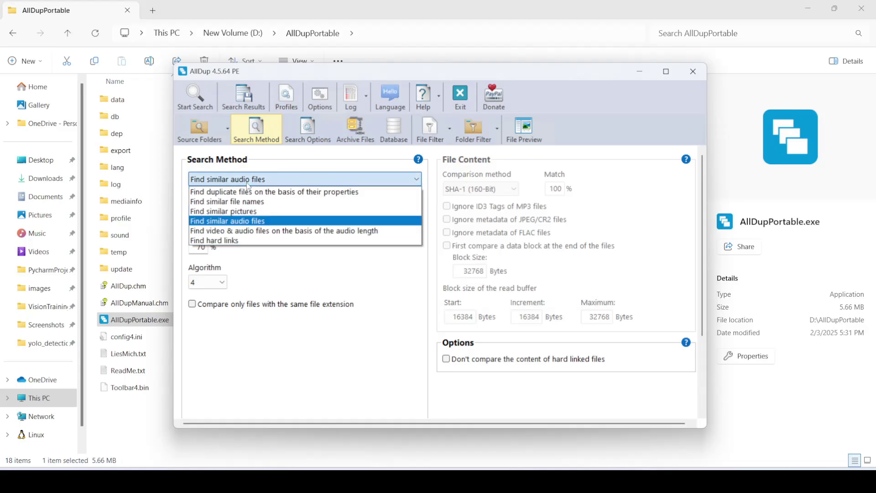
{"action": "left_click", "coordinate": [225, 213]}
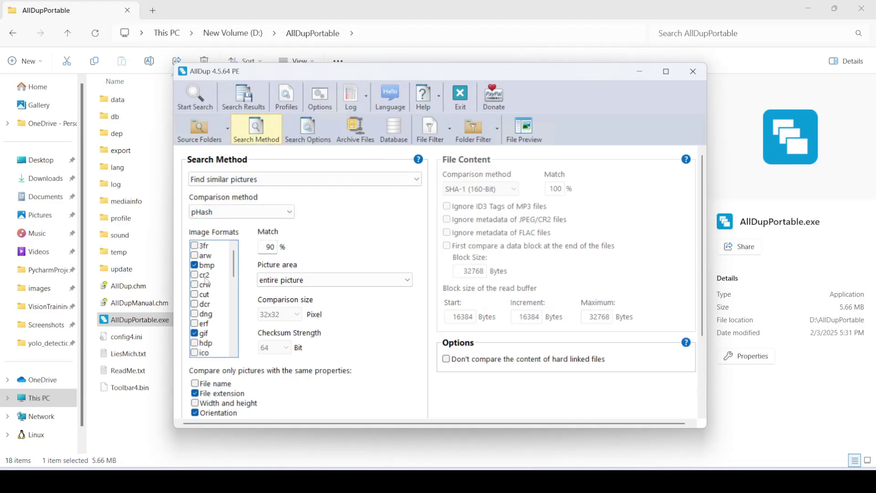
{"action": "left_click", "coordinate": [199, 129]}
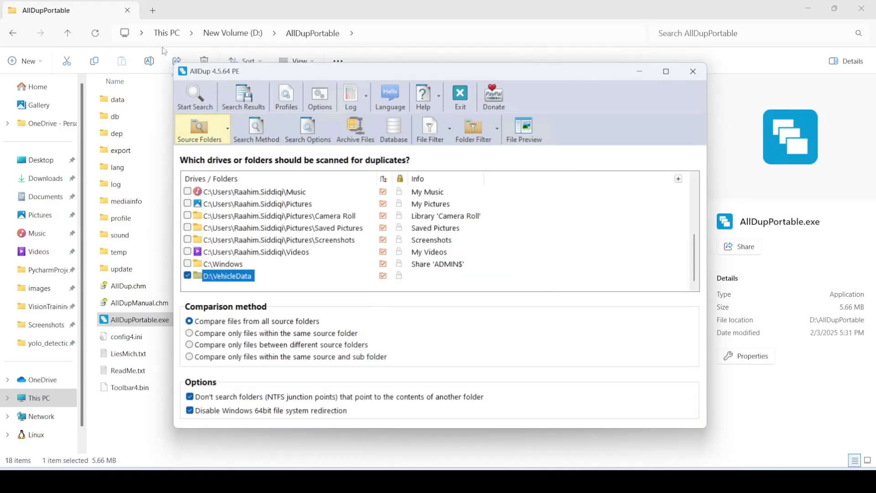
Run the similar-pictures search on D:\VehicleData, yielding 51 groups and 176 duplicates
{"action": "left_click", "coordinate": [196, 96]}
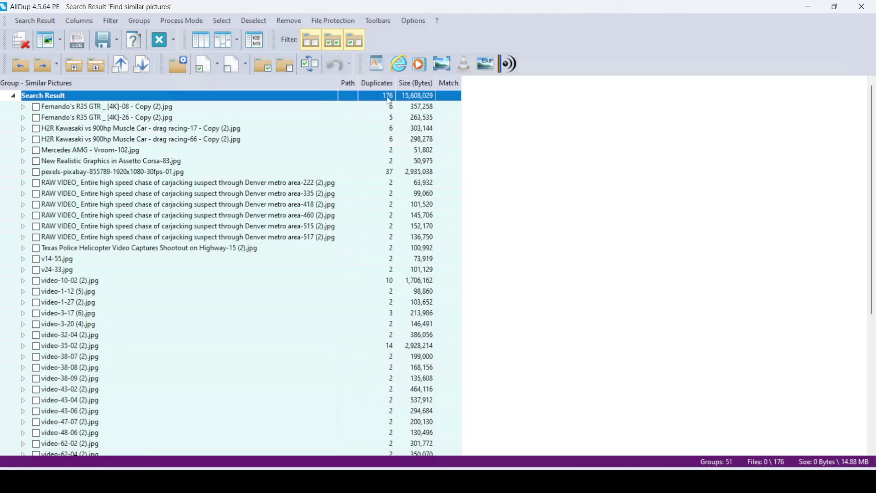
Sort groups by Duplicates, largest first, and briefly expand the 37-file top group
{"action": "left_click", "coordinate": [378, 83]}
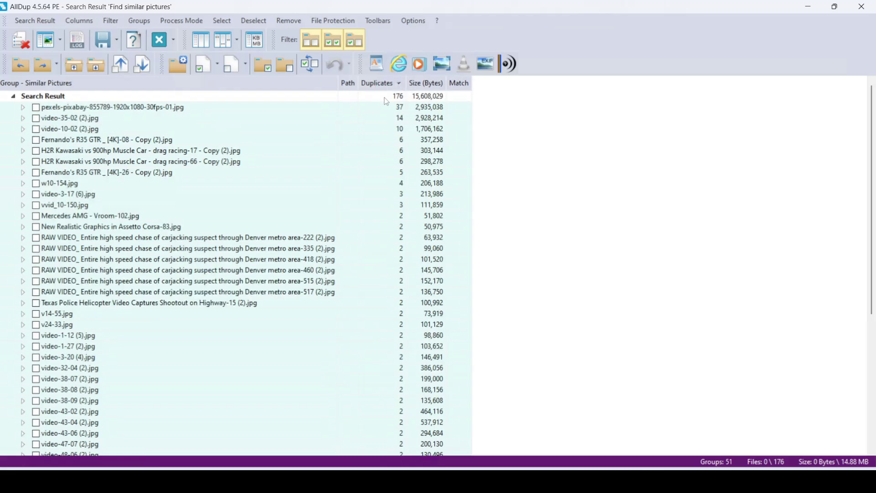
{"action": "double_click", "coordinate": [397, 108]}
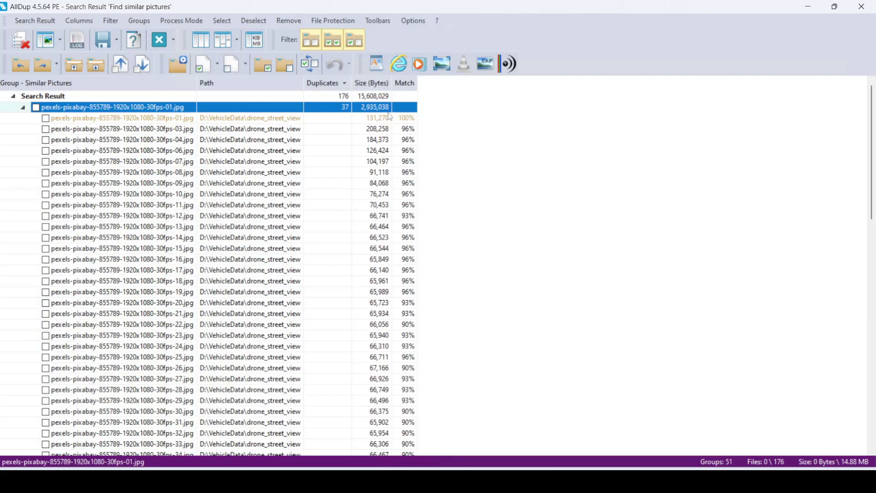
{"action": "double_click", "coordinate": [84, 110]}
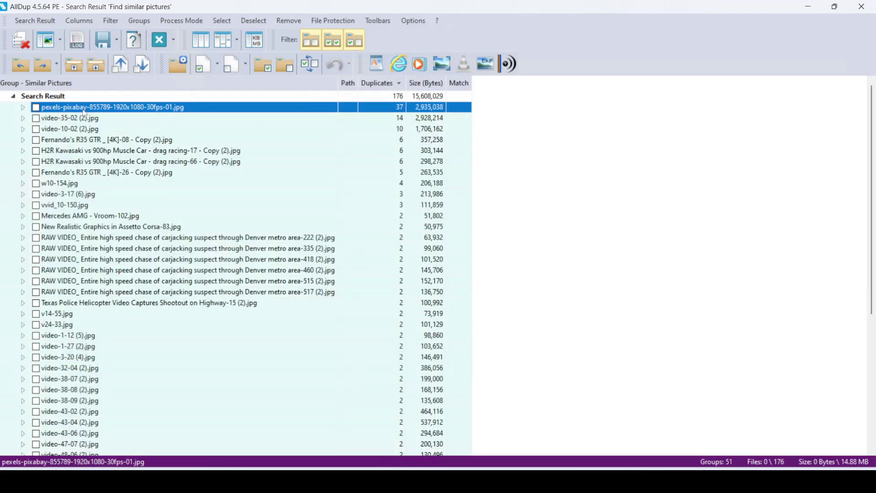
Turn on thumbnail view and show the 14 frames of the video-35-02 (2).jpg group
{"action": "left_click", "coordinate": [47, 42]}
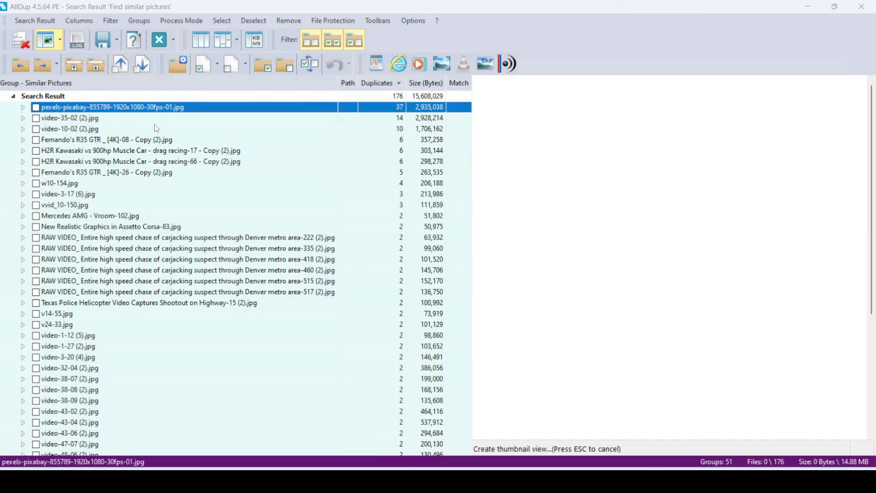
{"action": "scroll", "coordinate": [598, 206], "scroll_direction": "down", "scroll_amount": 5}
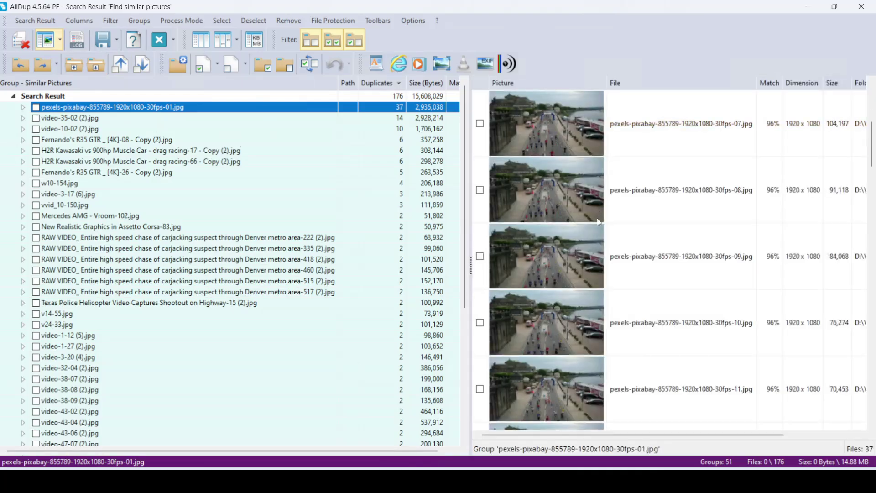
{"action": "scroll", "coordinate": [596, 242], "scroll_direction": "down", "scroll_amount": 10}
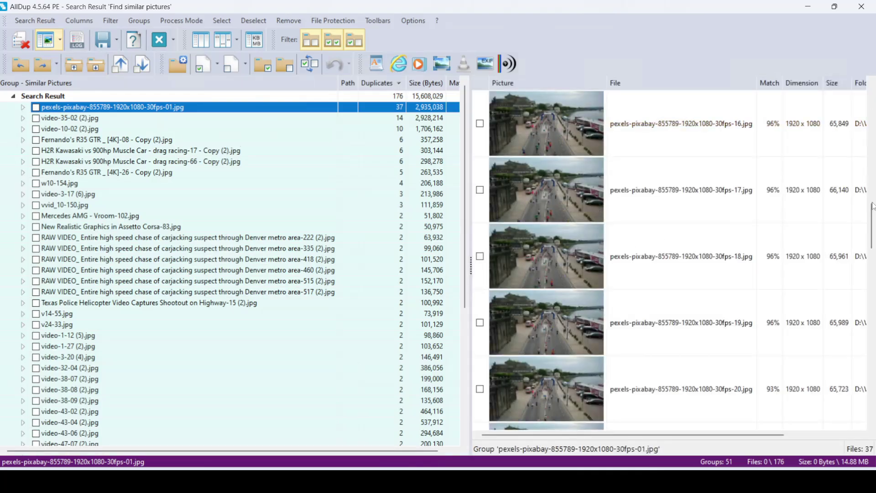
{"action": "scroll", "coordinate": [720, 254], "scroll_direction": "down", "scroll_amount": 7}
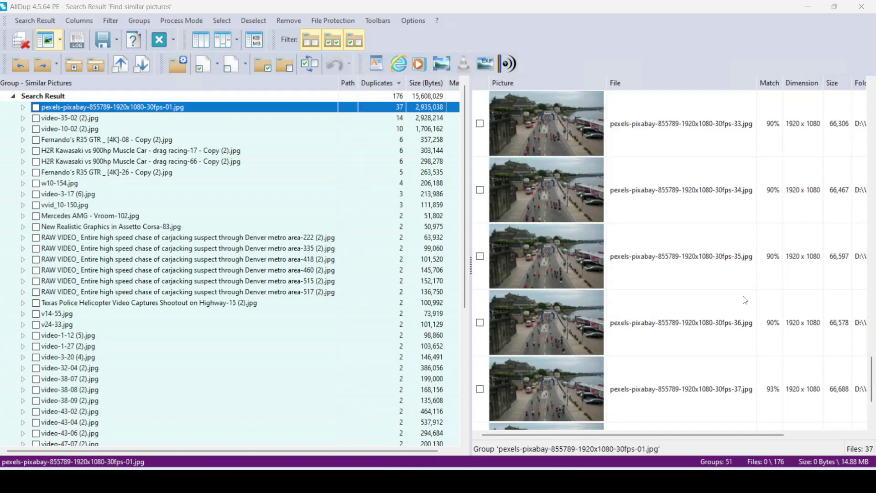
{"action": "scroll", "coordinate": [850, 344], "scroll_direction": "up", "scroll_amount": 1}
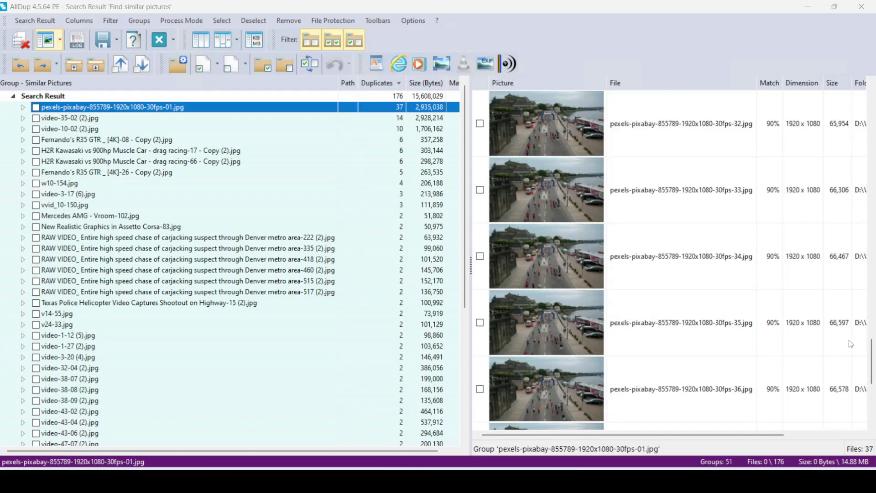
{"action": "scroll", "coordinate": [861, 371], "scroll_direction": "up", "scroll_amount": 12}
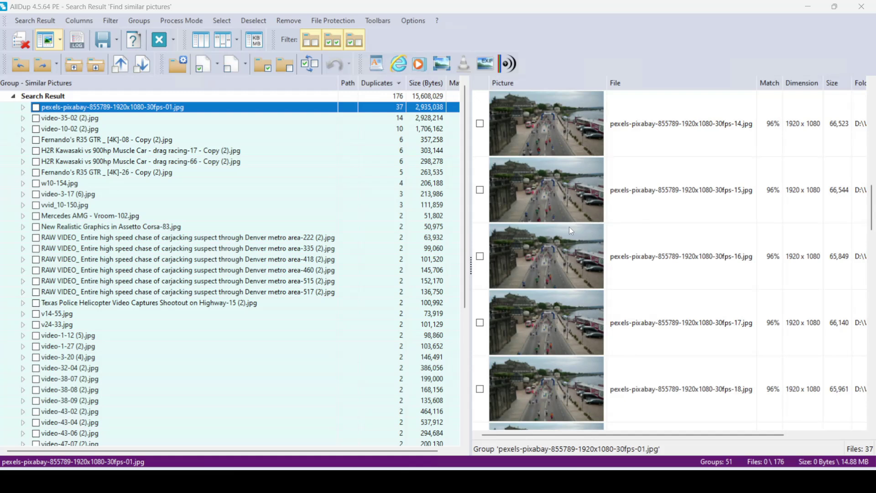
{"action": "left_click", "coordinate": [141, 120]}
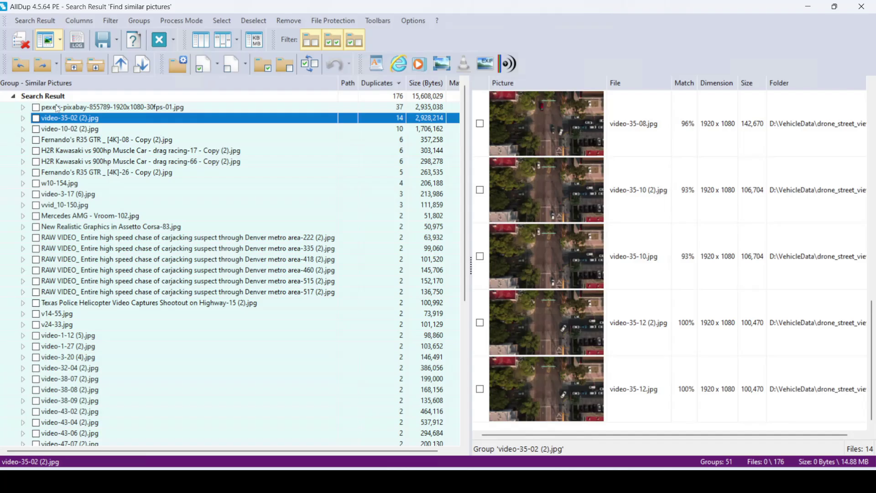
{"action": "scroll", "coordinate": [582, 196], "scroll_direction": "up", "scroll_amount": 3}
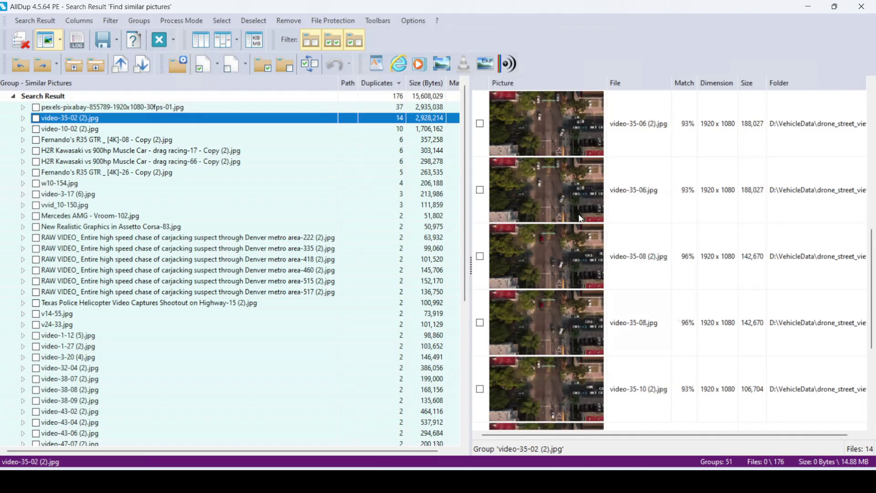
{"action": "scroll", "coordinate": [571, 201], "scroll_direction": "up", "scroll_amount": 5}
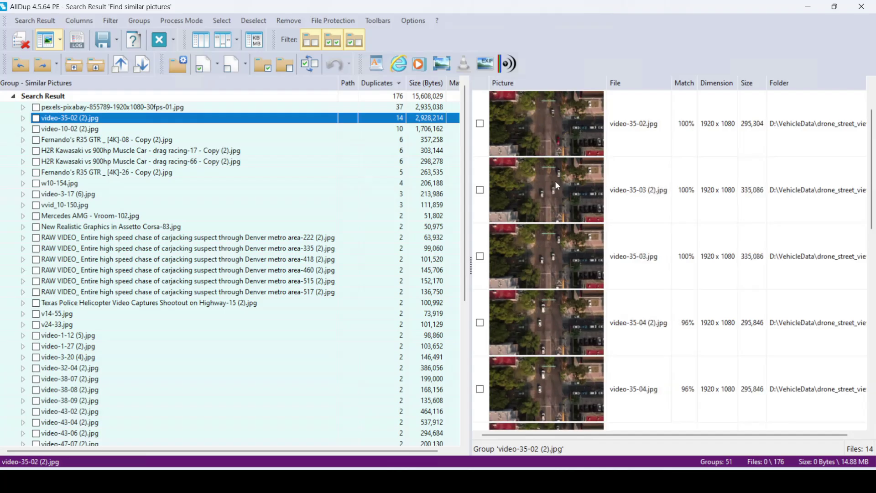
{"action": "scroll", "coordinate": [556, 185], "scroll_direction": "up", "scroll_amount": 1}
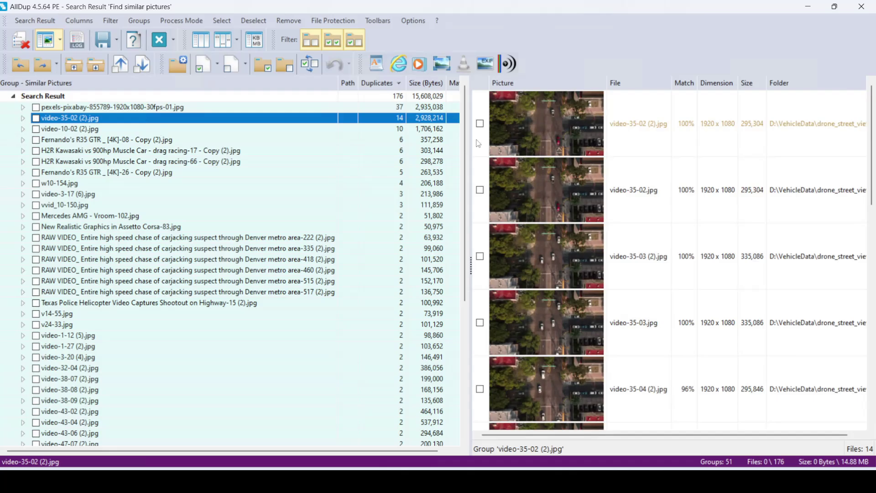
Check all files except one per group, marking 125 duplicates (10.84 MB), and review the first group
{"action": "left_click", "coordinate": [231, 24]}
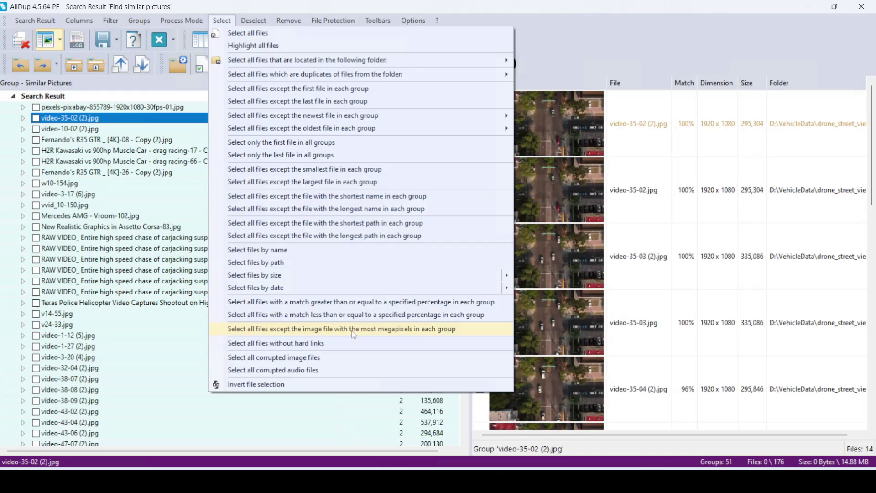
{"action": "left_click", "coordinate": [319, 203]}
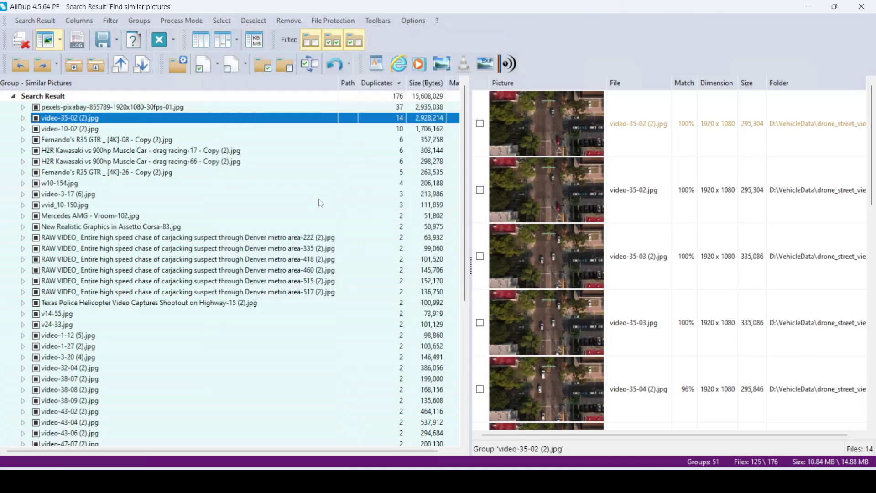
{"action": "double_click", "coordinate": [144, 110]}
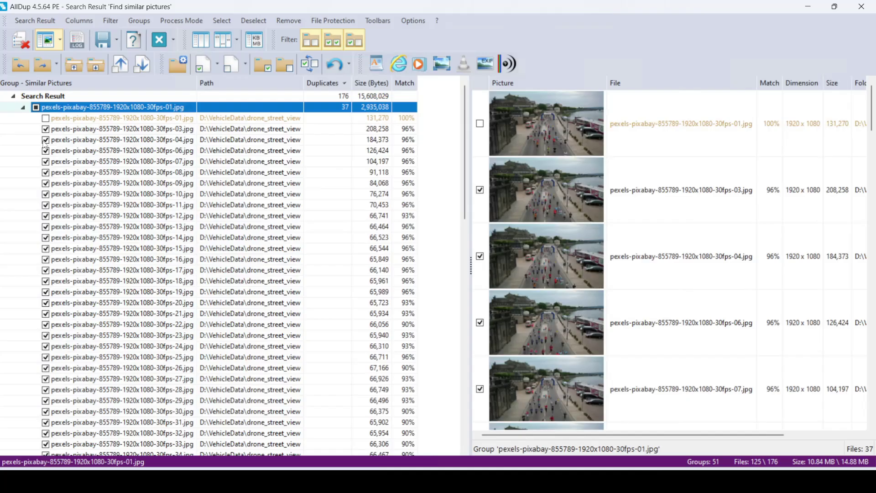
{"action": "left_click", "coordinate": [29, 48]}
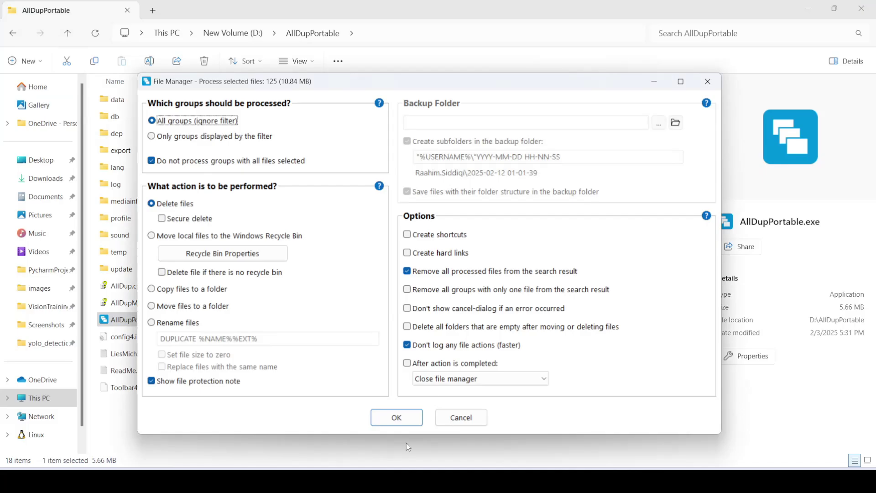
Delete the 125 checked duplicate pictures, approving the Important Note warning
{"action": "left_click", "coordinate": [396, 418]}
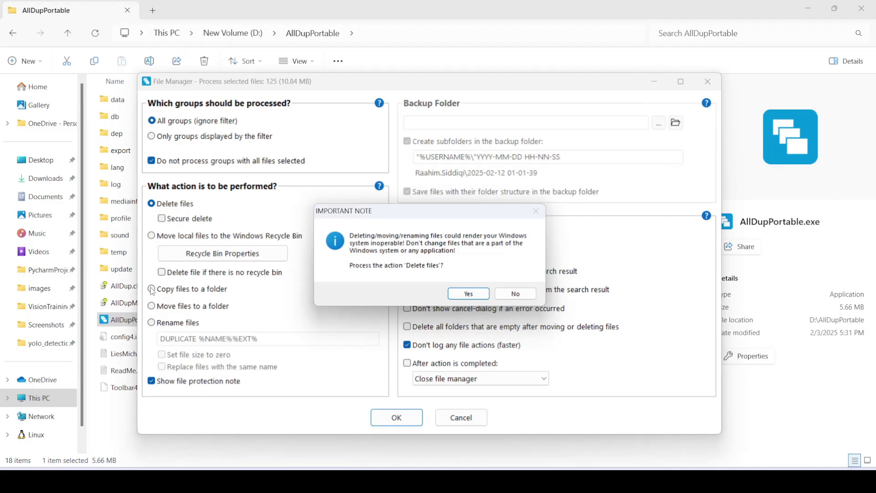
{"action": "left_click", "coordinate": [455, 298]}
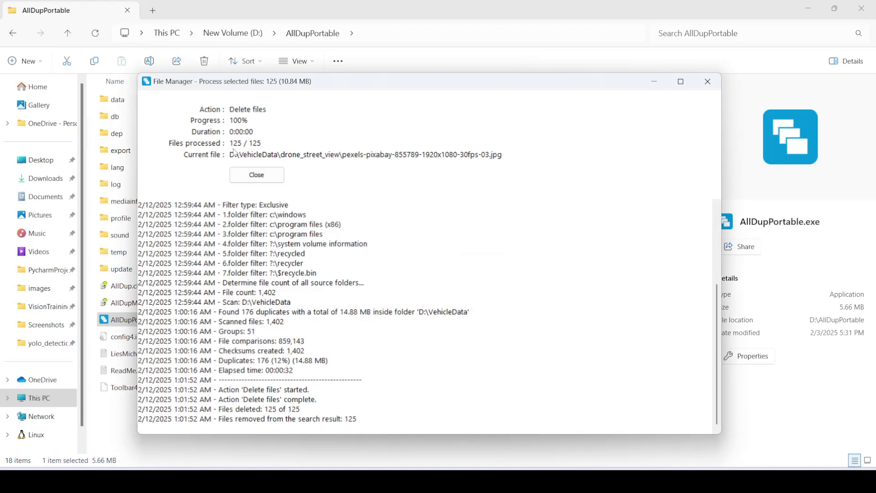
{"action": "left_click", "coordinate": [266, 180]}
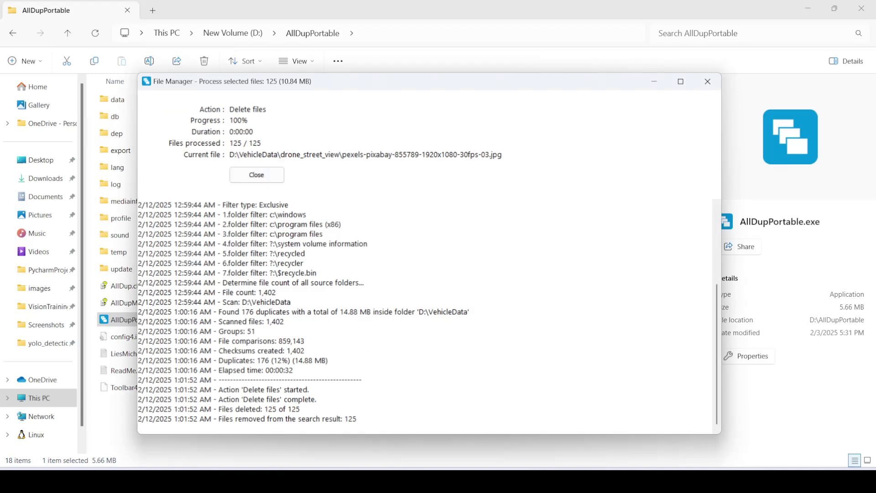